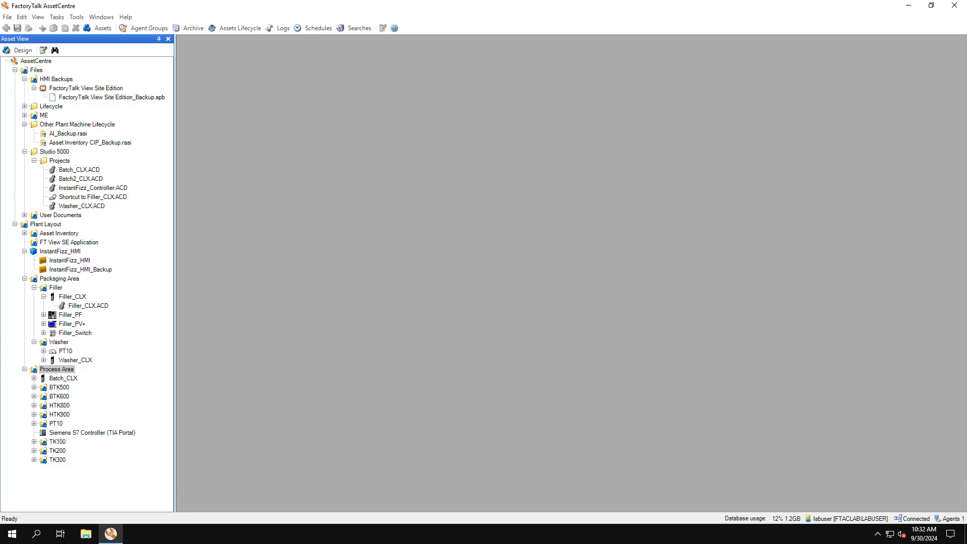
In design mode, start adding a Siemens S7 Controller (TIA Portal) asset to Process Area and name it "TIA Test 1"
{"action": "left_click", "coordinate": [19, 51]}
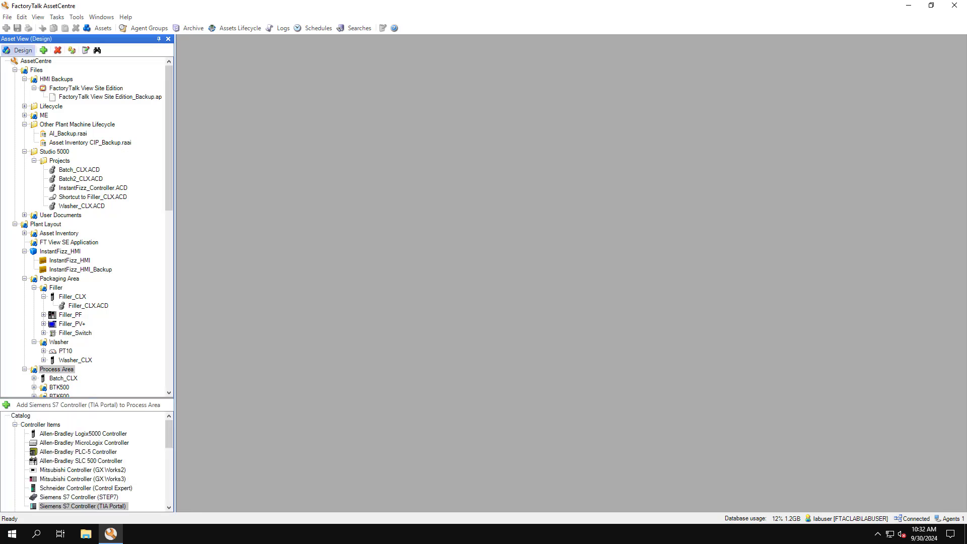
{"action": "left_click", "coordinate": [56, 370]}
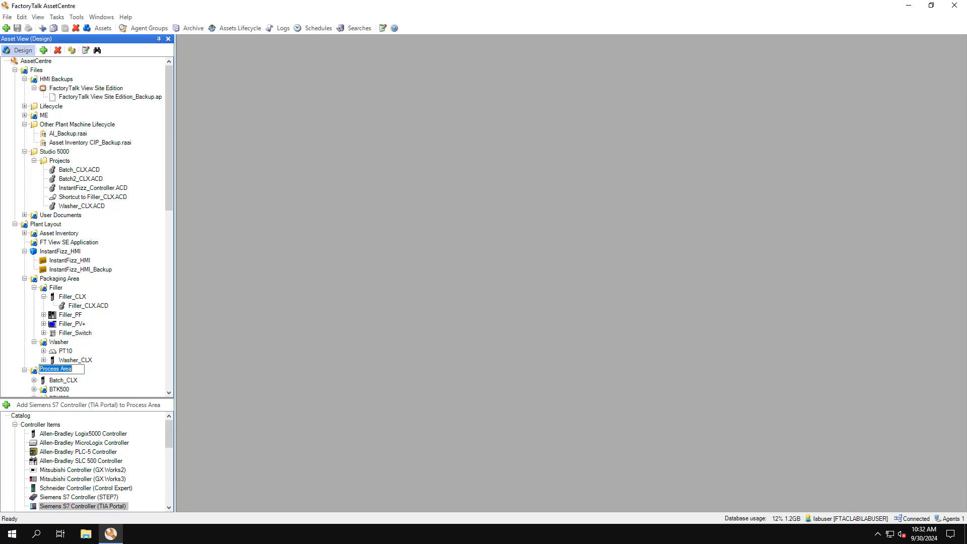
{"action": "key", "text": "Escape"}
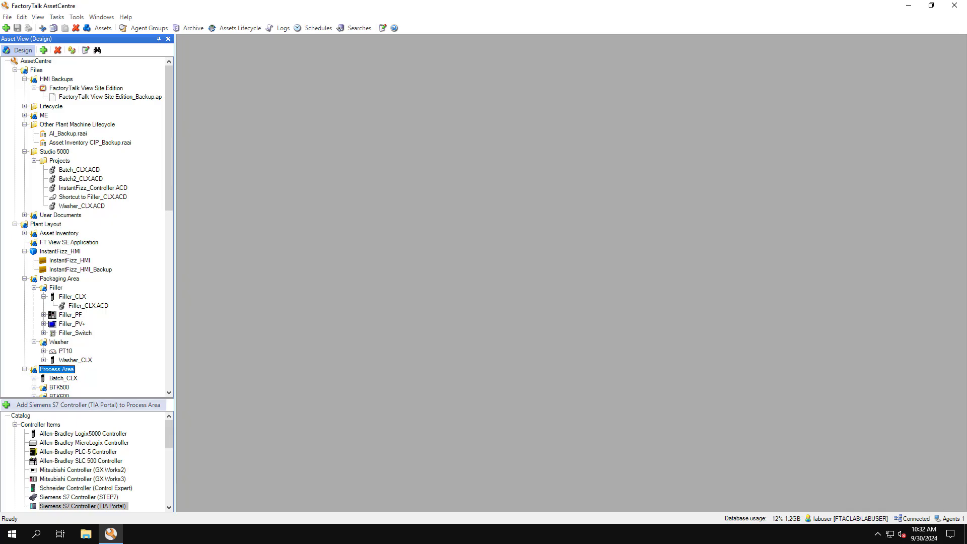
{"action": "left_click", "coordinate": [88, 405]}
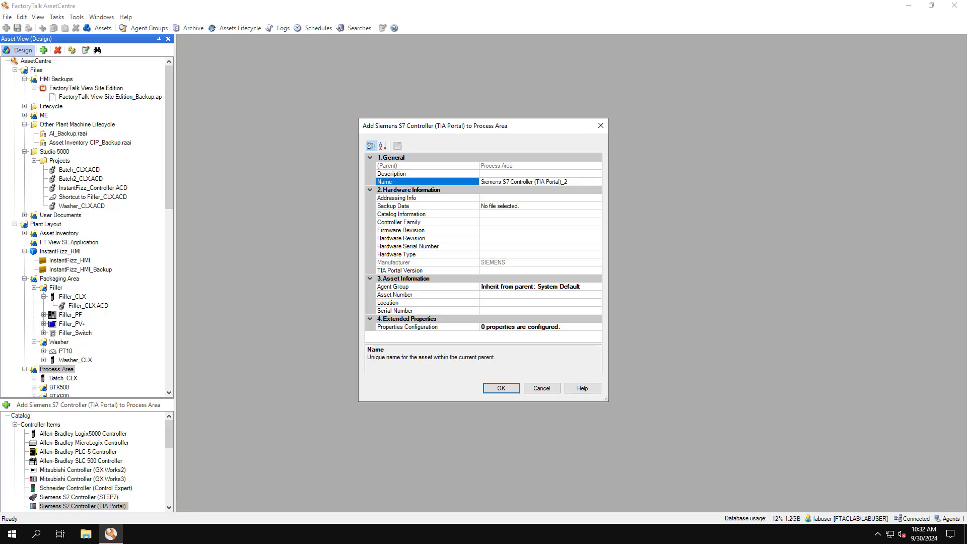
{"action": "type", "text": "TIA Test 1"}
{"action": "key", "text": "Tab"}
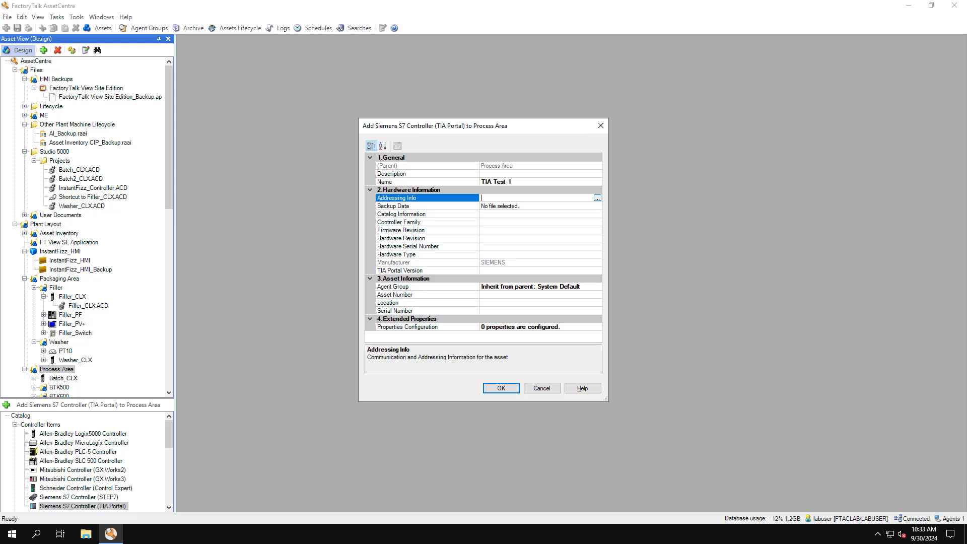
Set the new controller's addressing info to the PN/IE communication protocol with IP address 192.168.20.51
{"action": "left_click", "coordinate": [598, 198]}
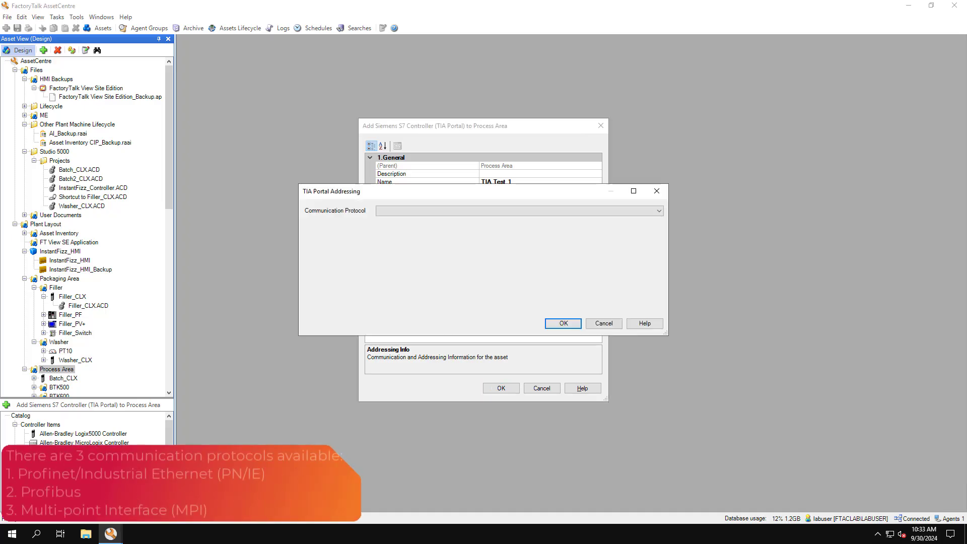
{"action": "left_click", "coordinate": [659, 211]}
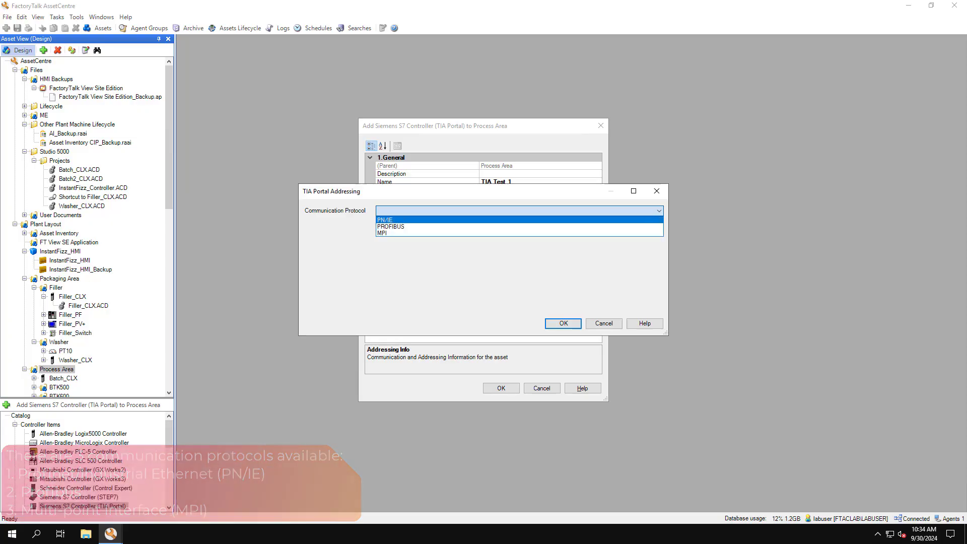
{"action": "left_click", "coordinate": [520, 220]}
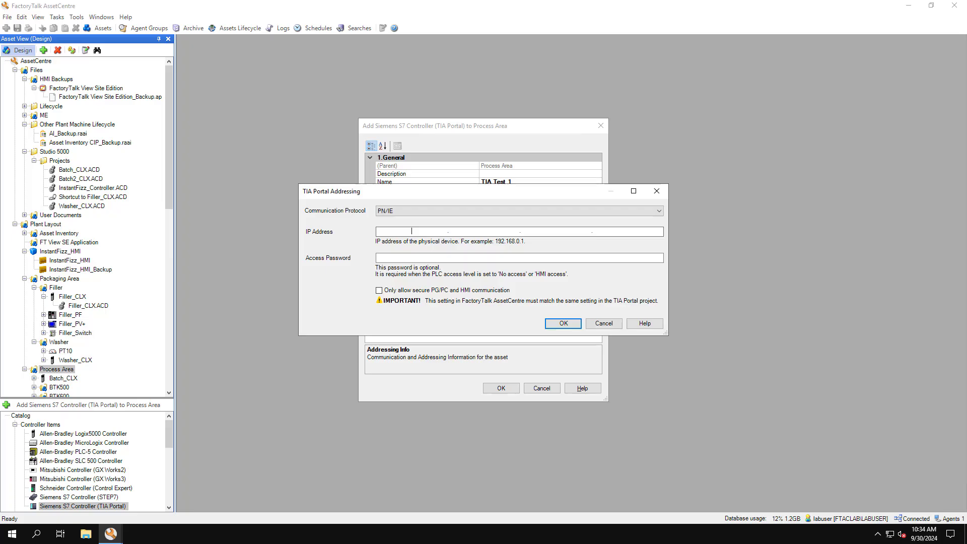
{"action": "type", "text": "192.168.20.51"}
{"action": "left_click", "coordinate": [564, 323]}
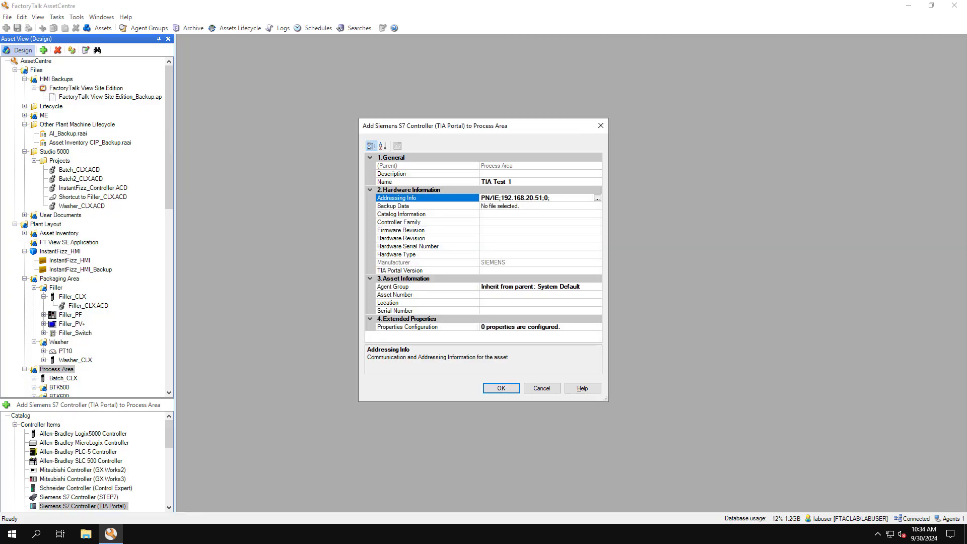
Set the controller family to S7-1500 / S7-1500E and the TIA Portal version to TIA Portal V17, then select the Backup Data property
{"action": "left_click", "coordinate": [540, 222]}
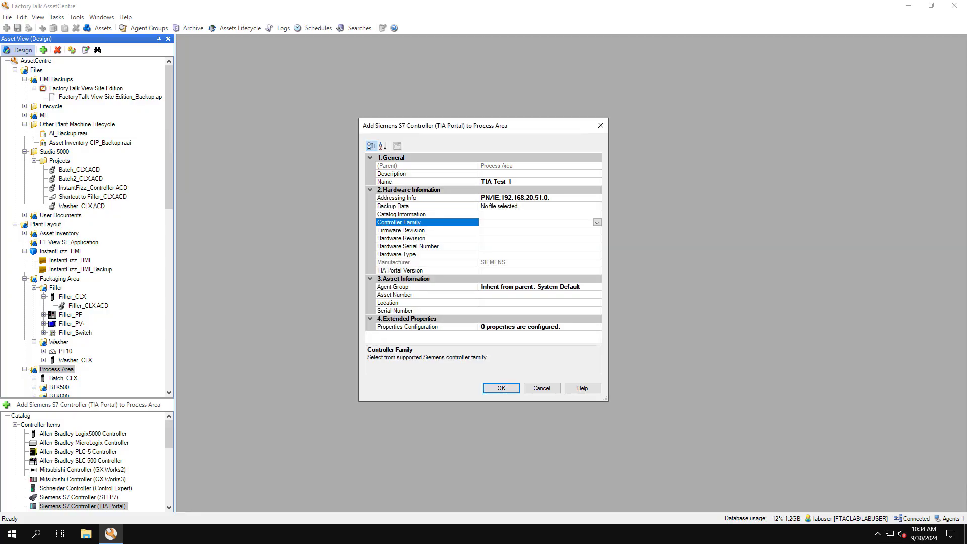
{"action": "left_click", "coordinate": [598, 222]}
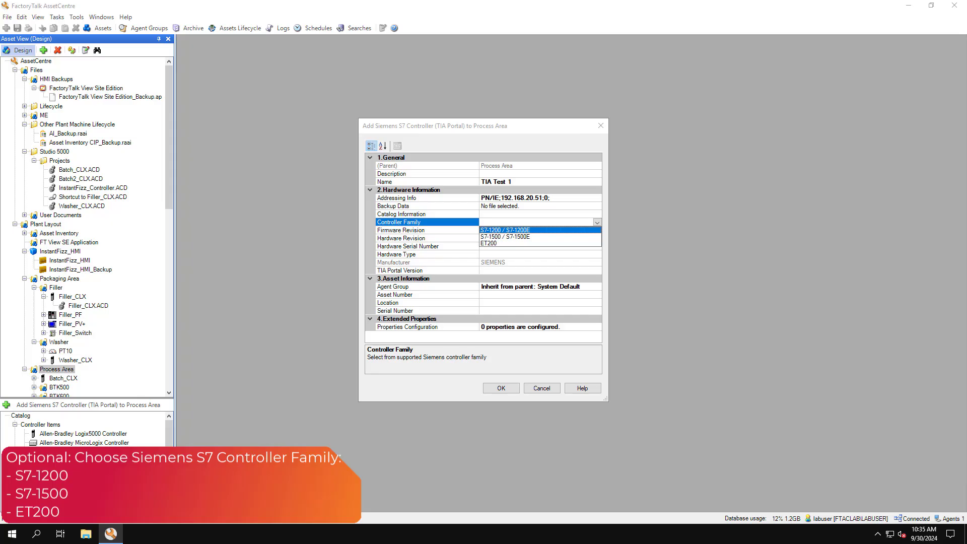
{"action": "left_click", "coordinate": [506, 237]}
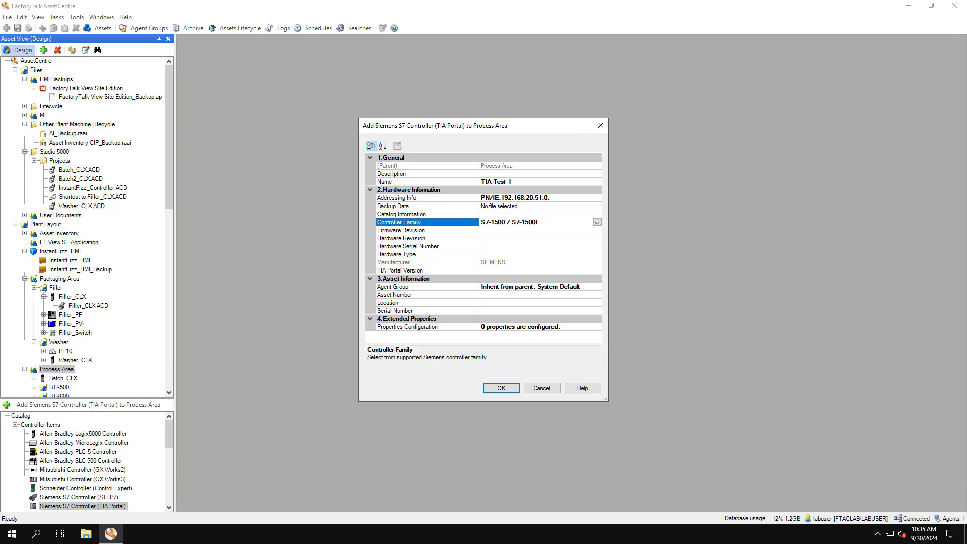
{"action": "left_click", "coordinate": [521, 271]}
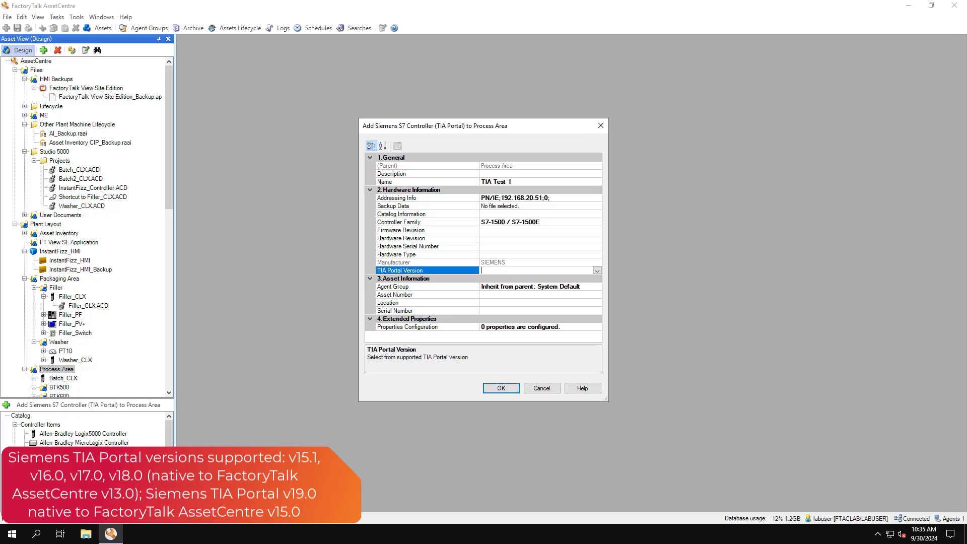
{"action": "left_click", "coordinate": [597, 271]}
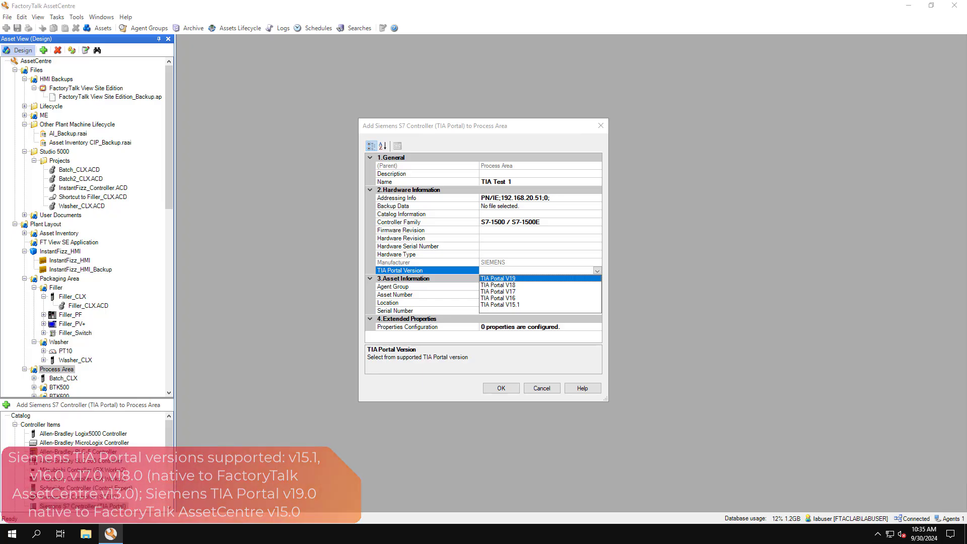
{"action": "left_click", "coordinate": [504, 294]}
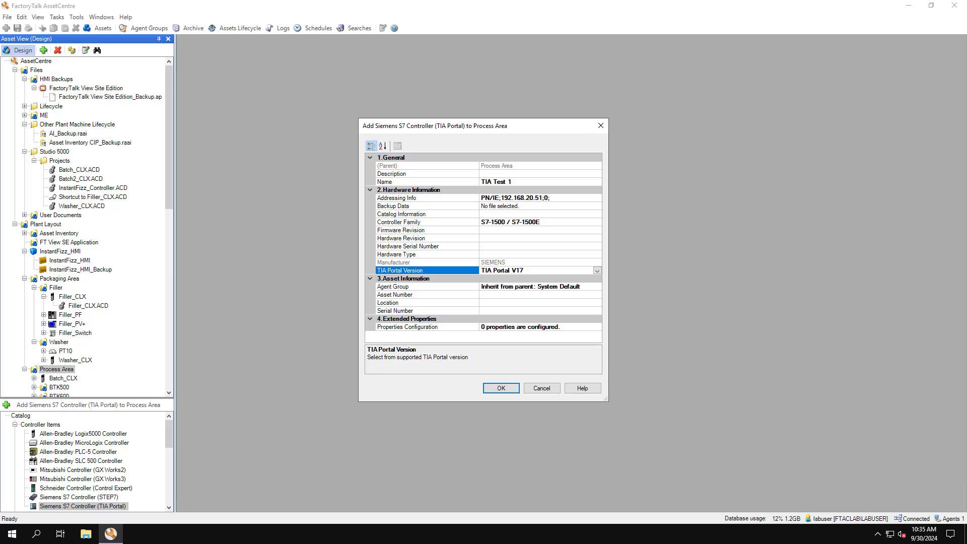
{"action": "left_click", "coordinate": [550, 206]}
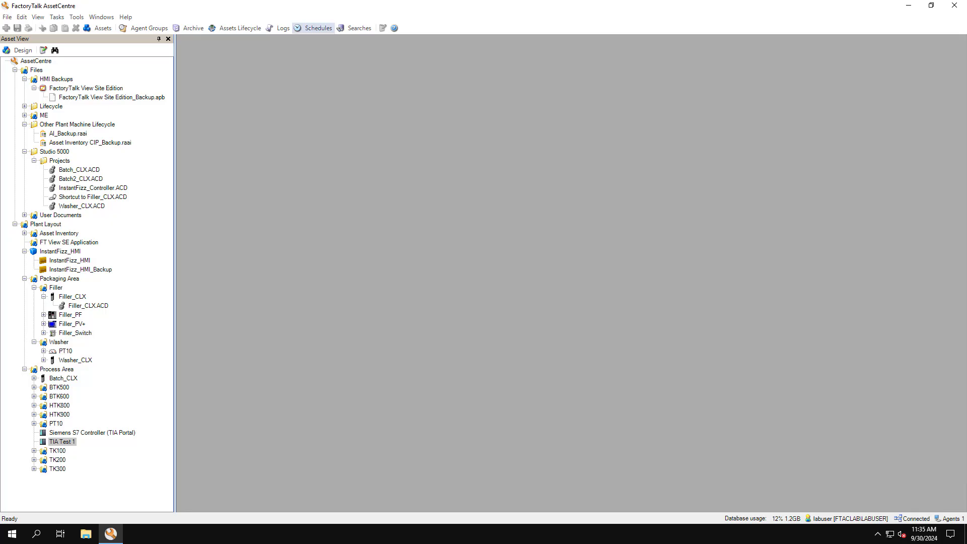
Start a new schedule for TIA Test 1 with the operation Disaster Recovery - Backup and Compare, named "Siemens TIA Schedule"
{"action": "left_click", "coordinate": [316, 28]}
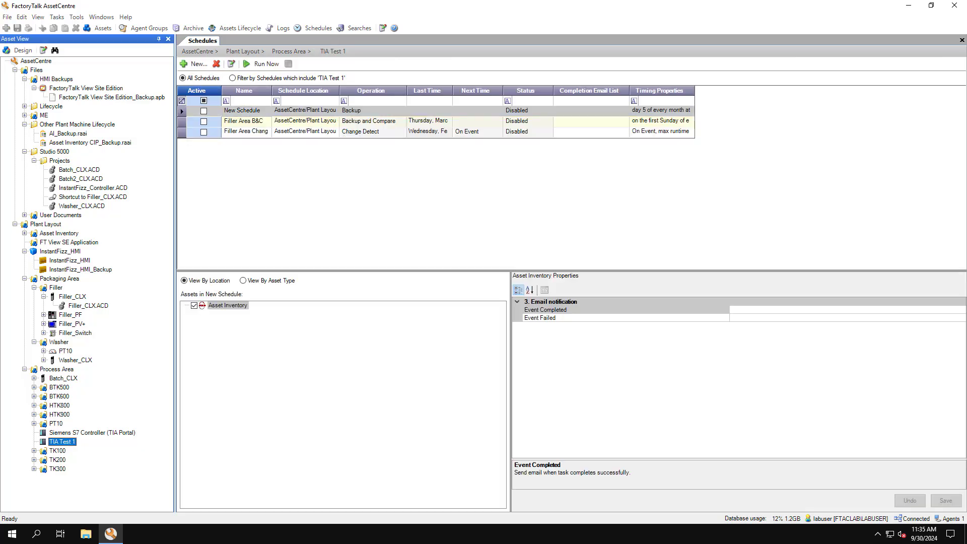
{"action": "left_click", "coordinate": [196, 64]}
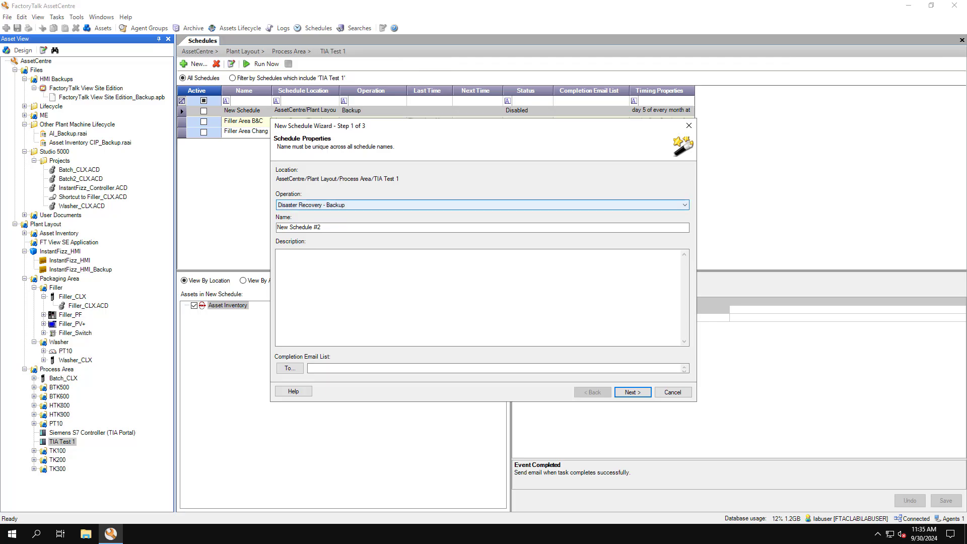
{"action": "left_click", "coordinate": [483, 205]}
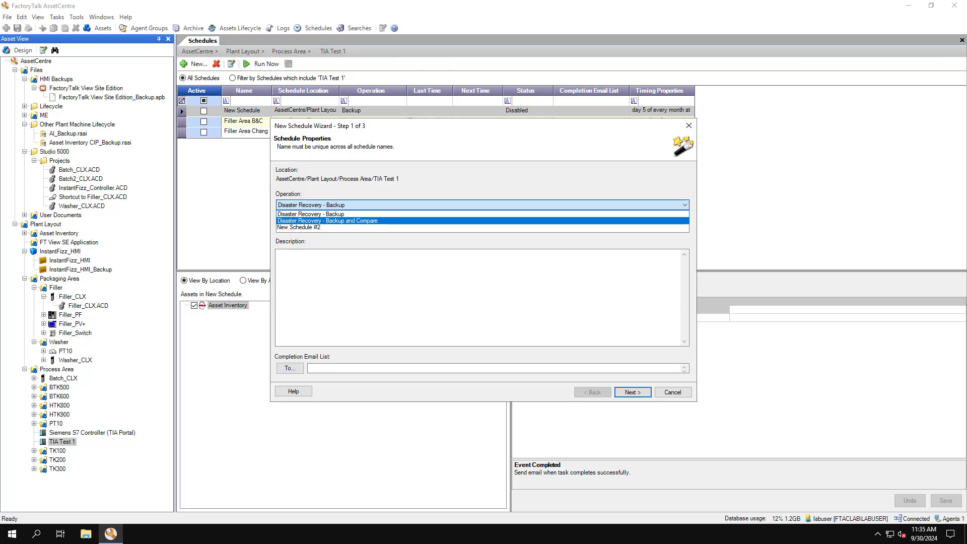
{"action": "key", "text": "Return"}
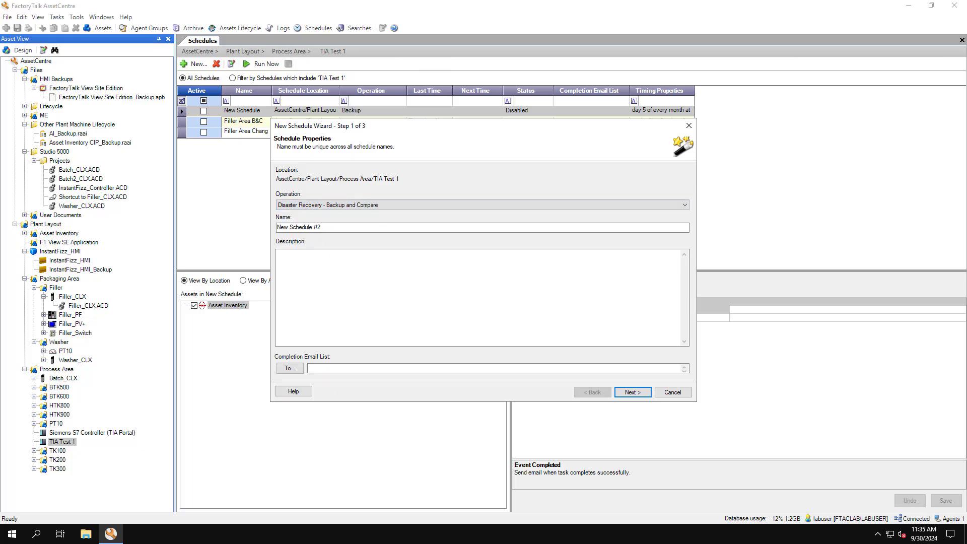
{"action": "key", "text": "Tab"}
{"action": "type", "text": "Siemens TIA Schedule"}
{"action": "left_click", "coordinate": [633, 392]}
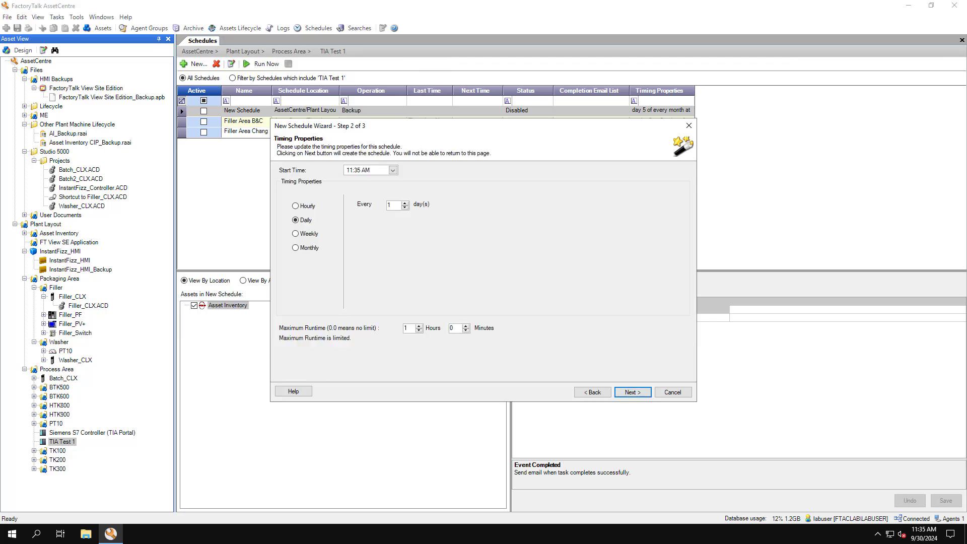
Set the schedule's timing to monthly, on the first Sunday of every month, and accept the timing properties
{"action": "left_click", "coordinate": [296, 248]}
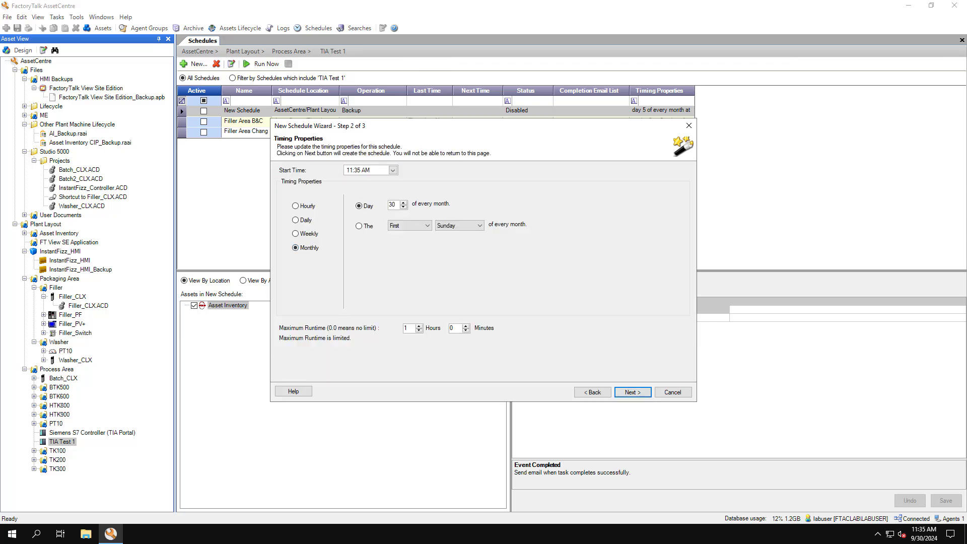
{"action": "left_click", "coordinate": [359, 226]}
{"action": "left_click", "coordinate": [633, 392]}
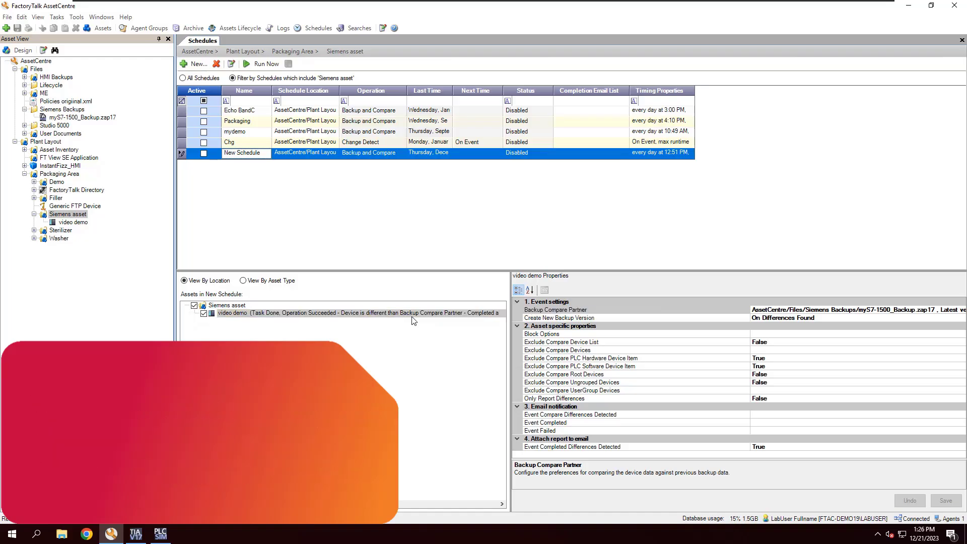
View the archive history of myS7-1500_Backup.zap17 under Siemens Backups and select version 7
{"action": "left_click", "coordinate": [184, 28]}
{"action": "left_click", "coordinate": [71, 117]}
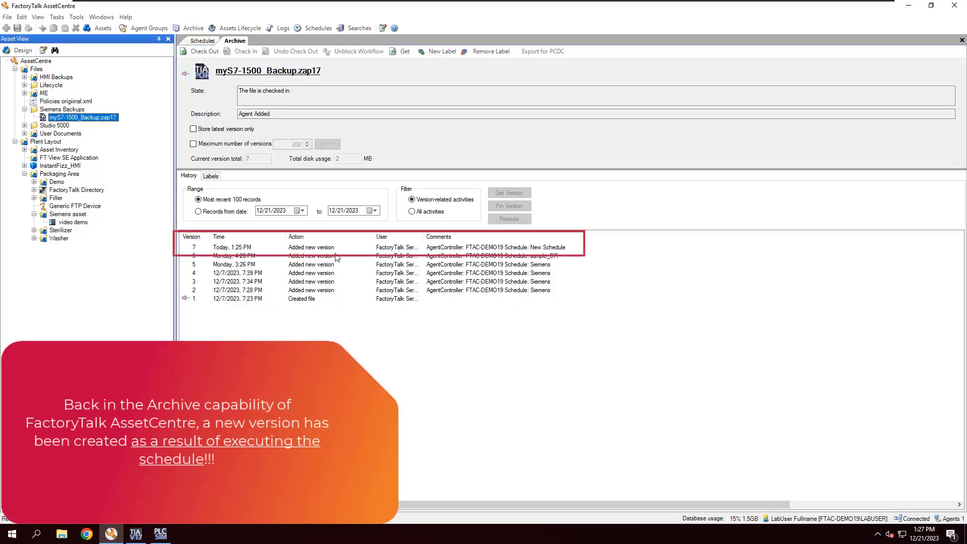
{"action": "left_click", "coordinate": [236, 248]}
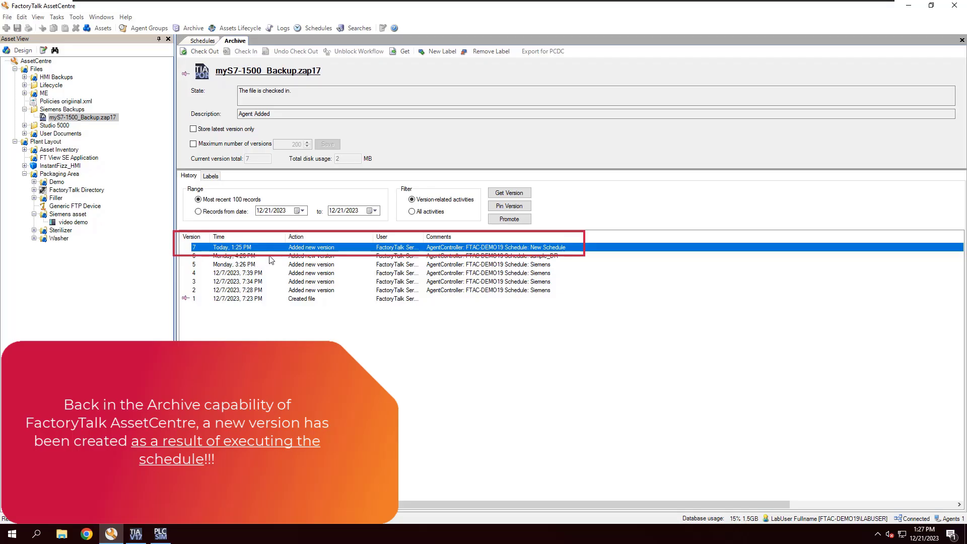
View the CompareDeviceToBackup.pdf report attached to the scheduled event's warning in the event log, enlarged to 67%
{"action": "left_click", "coordinate": [281, 29]}
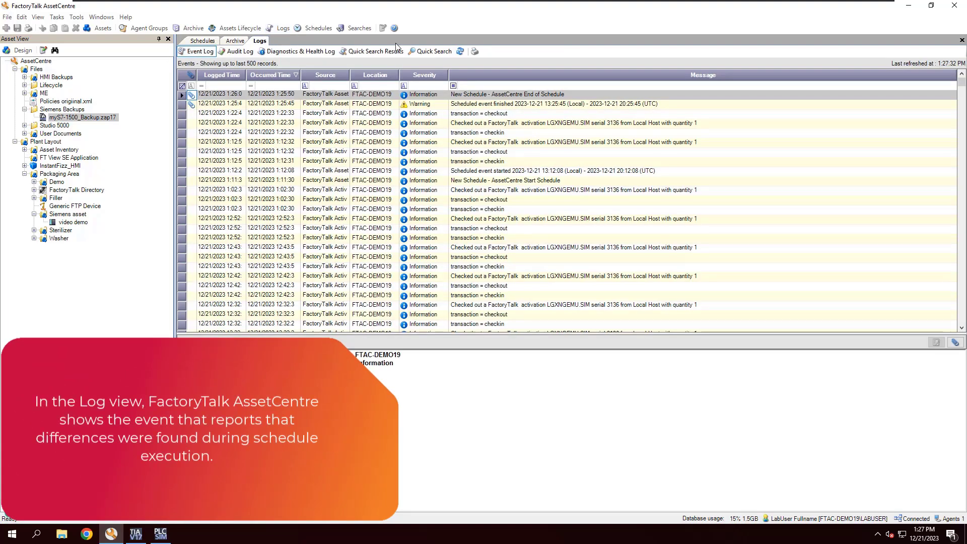
{"action": "left_click", "coordinate": [430, 107]}
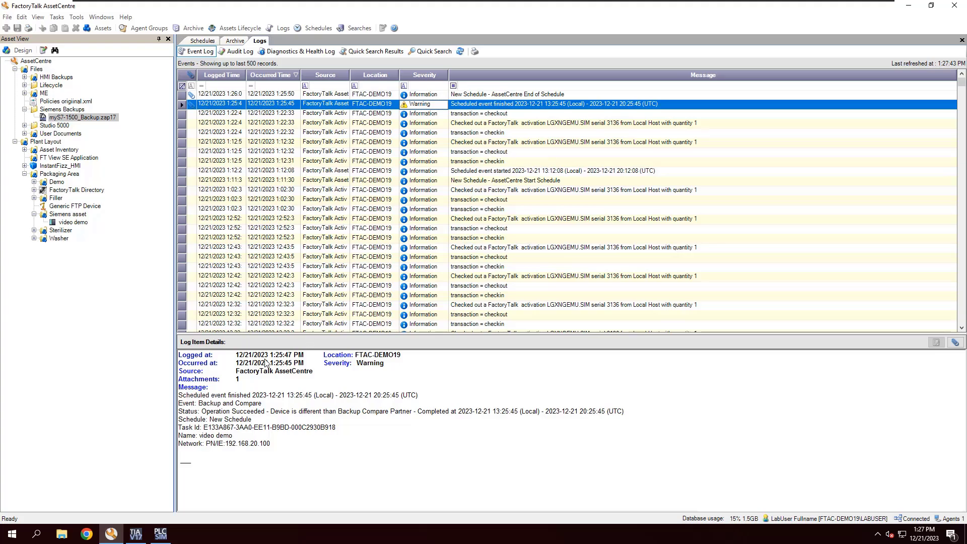
{"action": "left_click", "coordinate": [193, 106]}
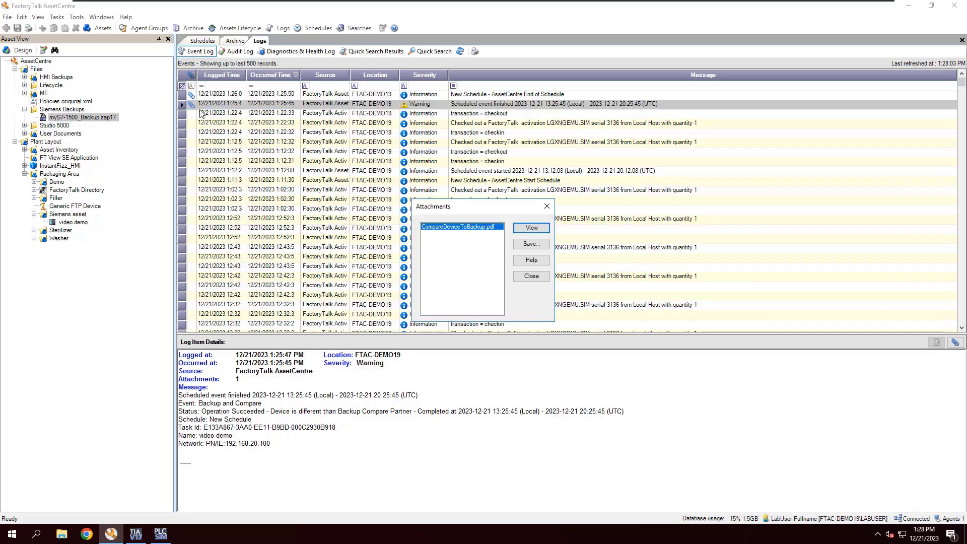
{"action": "left_click", "coordinate": [534, 228]}
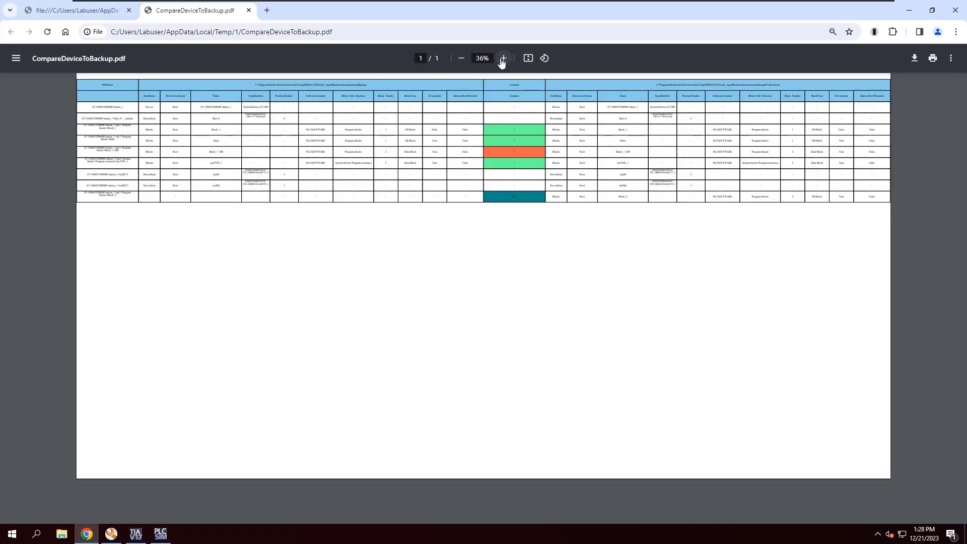
{"action": "left_click", "coordinate": [503, 59]}
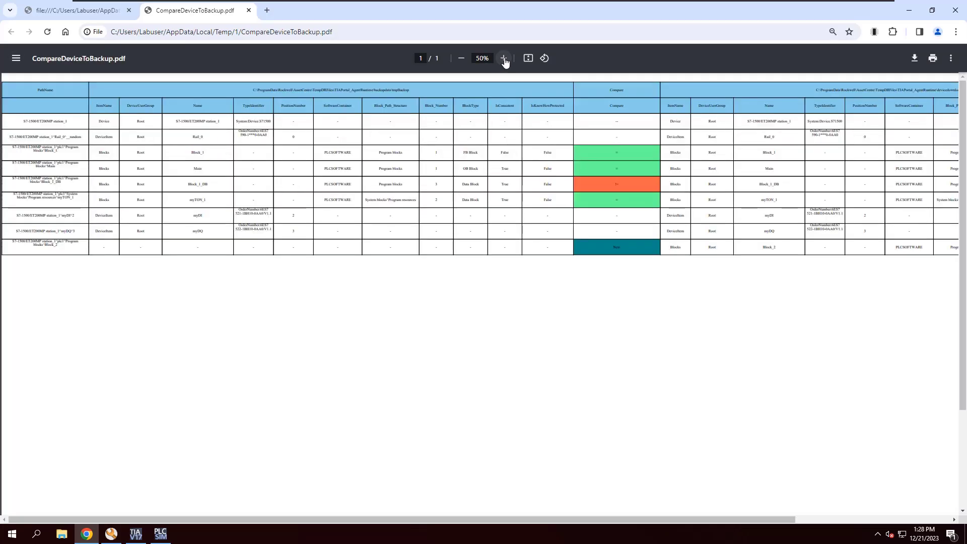
{"action": "left_click", "coordinate": [504, 59]}
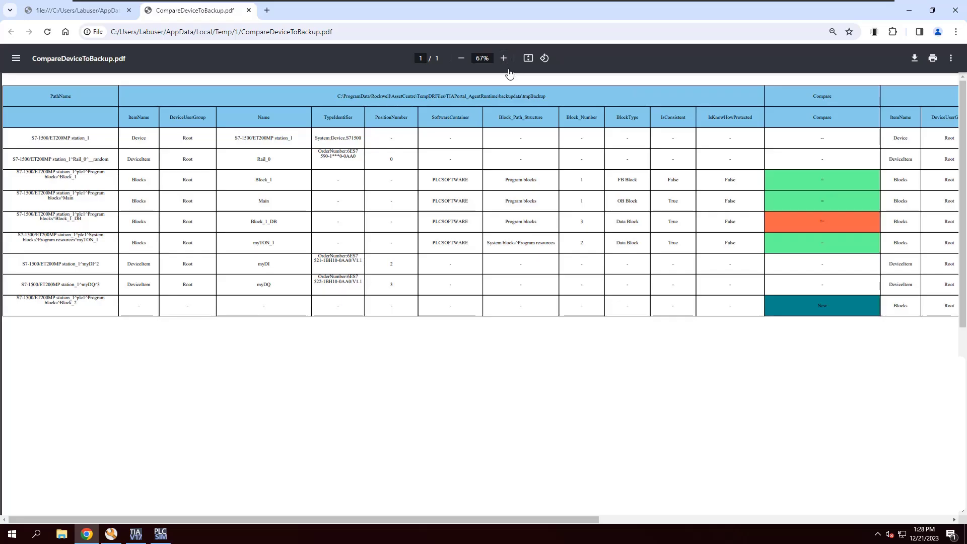